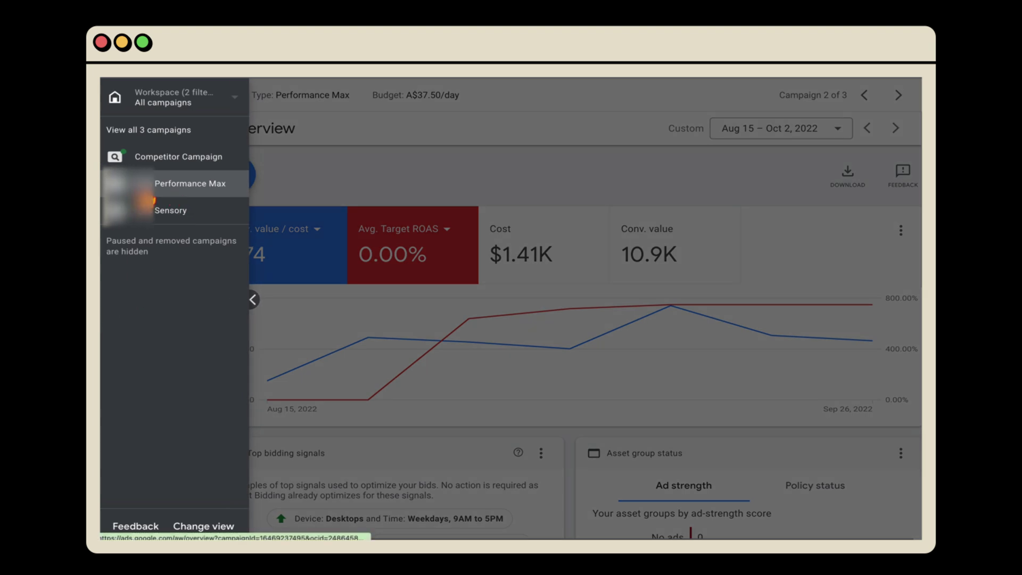
# - Collapse the campaign list and open the metric menu on the red Avg. Target ROAS scorecard
pyautogui.click(251, 310)
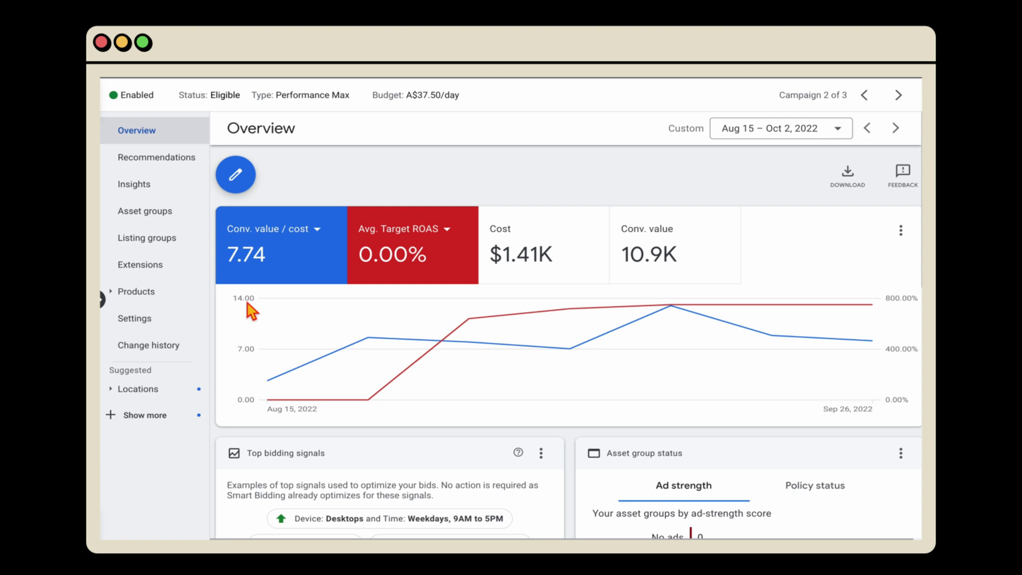
pyautogui.click(407, 237)
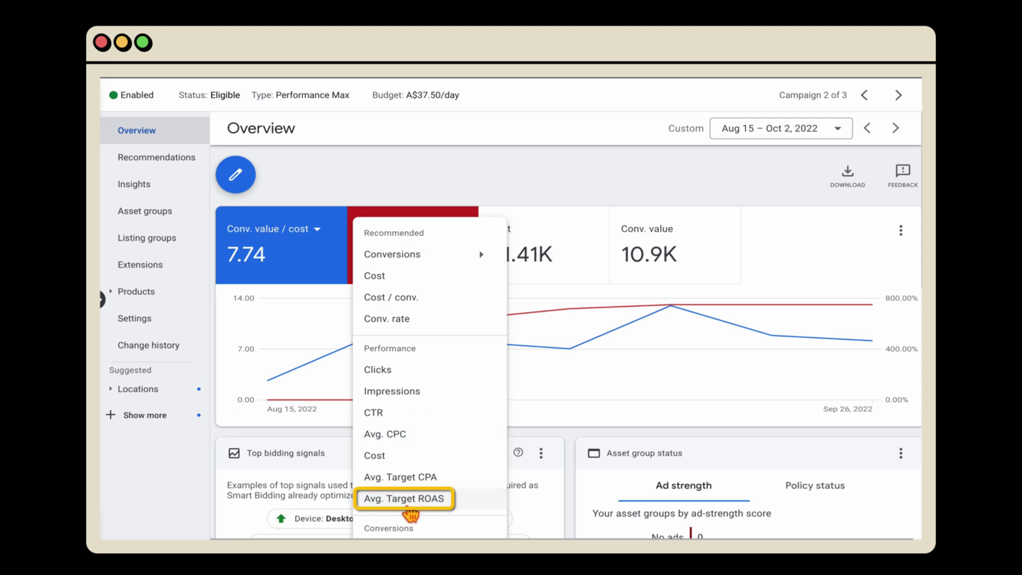
# - Keep Avg. Target ROAS as the red line, then read weekly chart values like Aug 29 and Sep 5
pyautogui.click(408, 492)
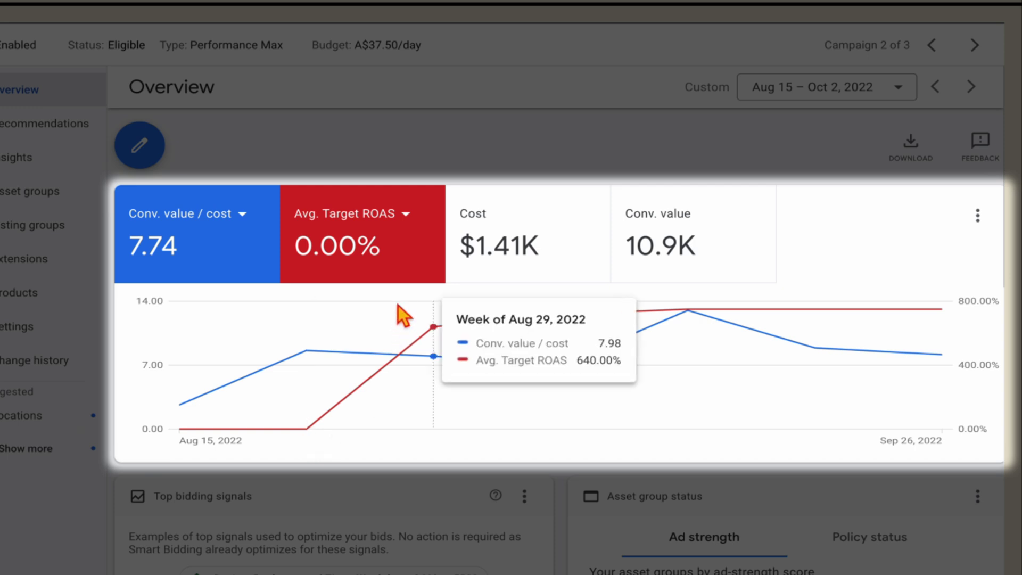
pyautogui.moveTo(429, 335)
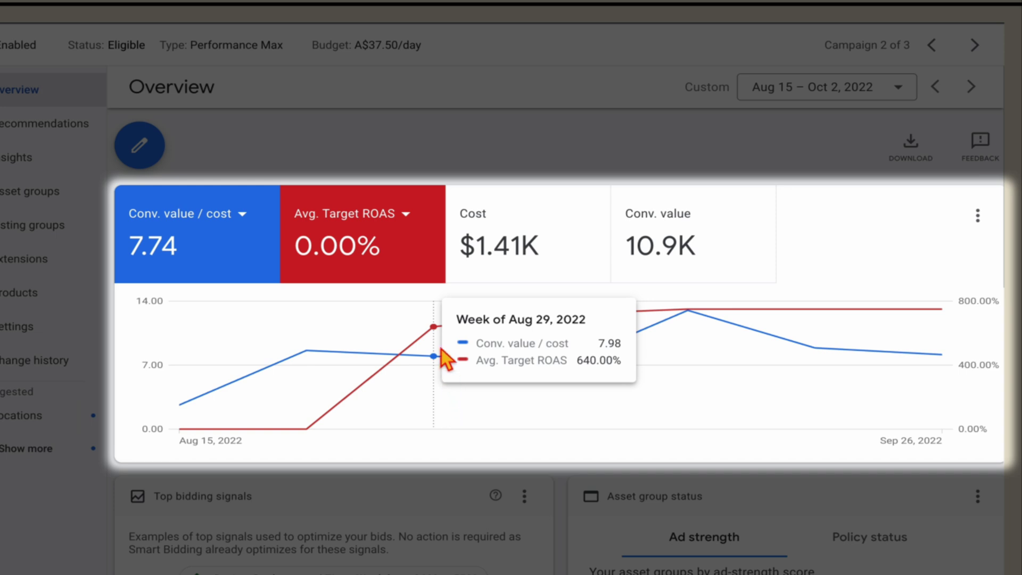
pyautogui.moveTo(578, 360)
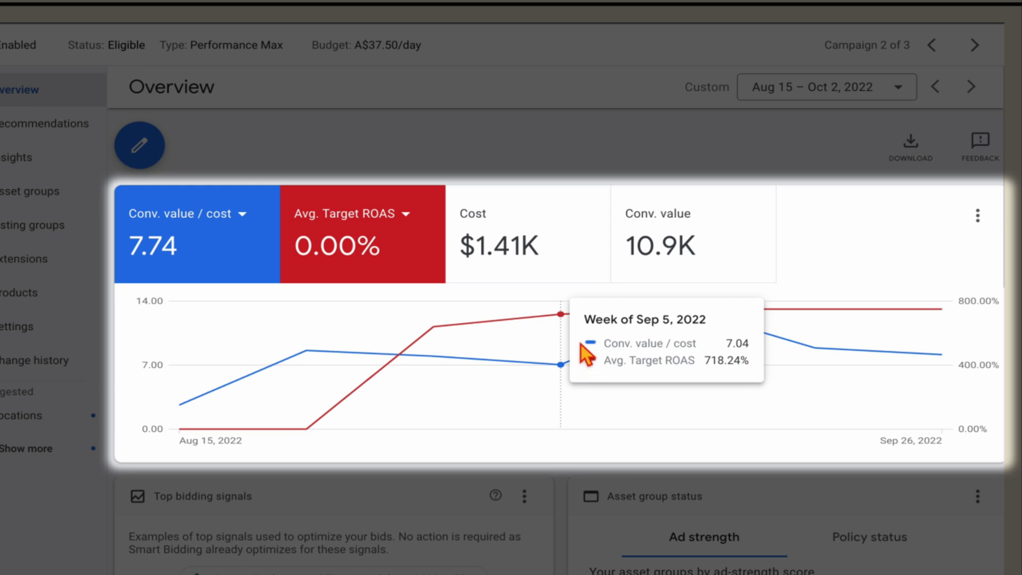
pyautogui.moveTo(709, 342)
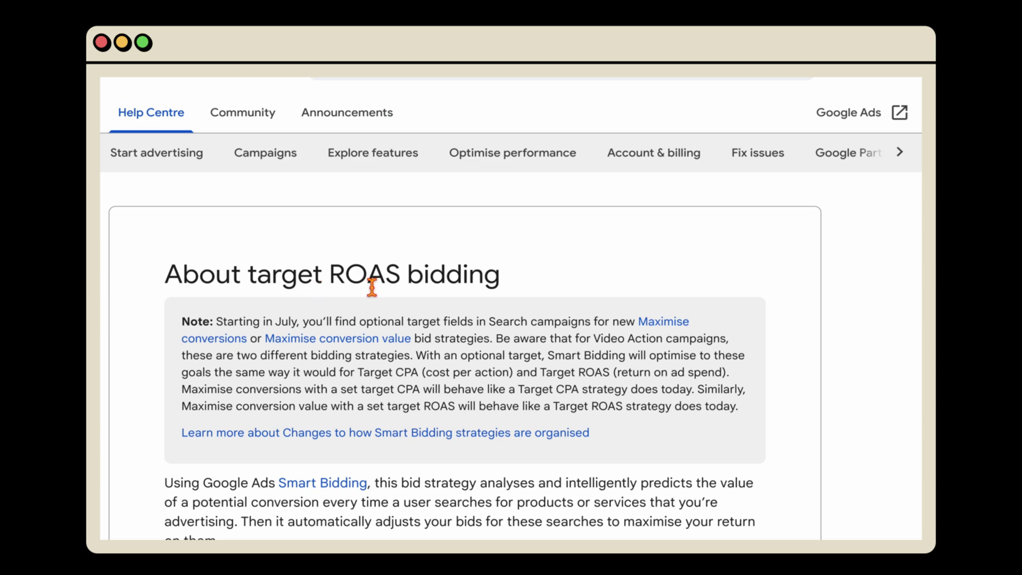
# - Read the 'In practice' paragraph, highlighting where target ROAS bids high and where it bids low
pyautogui.scroll(-5, 371, 282)
pyautogui.scroll(-2, 372, 288)
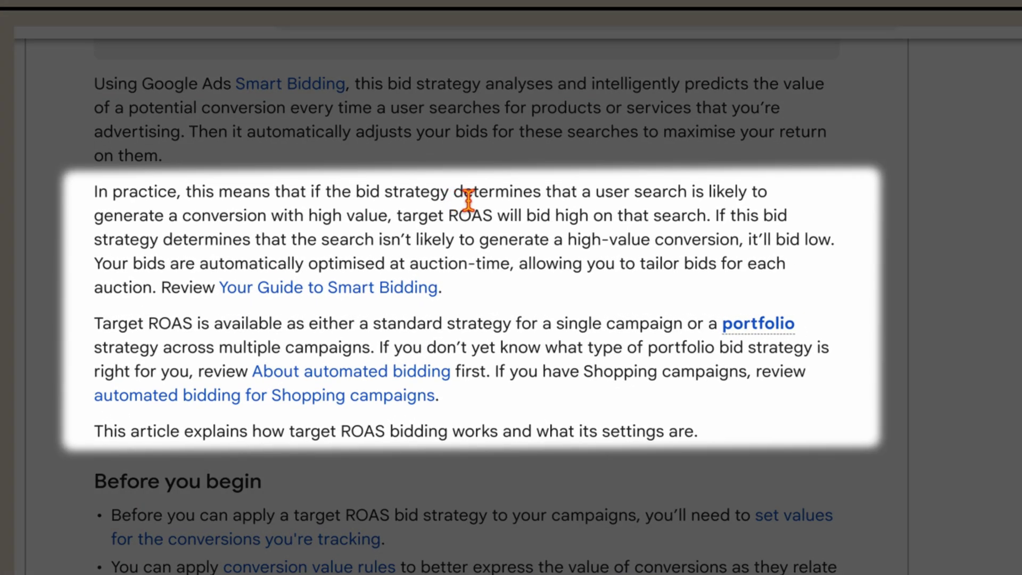
pyautogui.moveTo(468, 199); pyautogui.dragTo(388, 230)
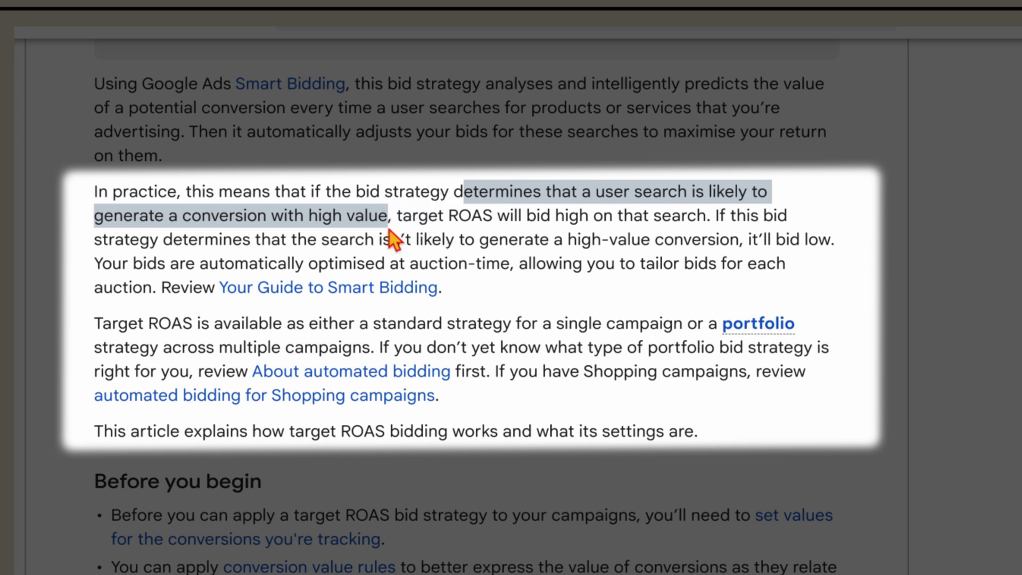
pyautogui.click(449, 226)
pyautogui.moveTo(451, 222); pyautogui.dragTo(708, 222)
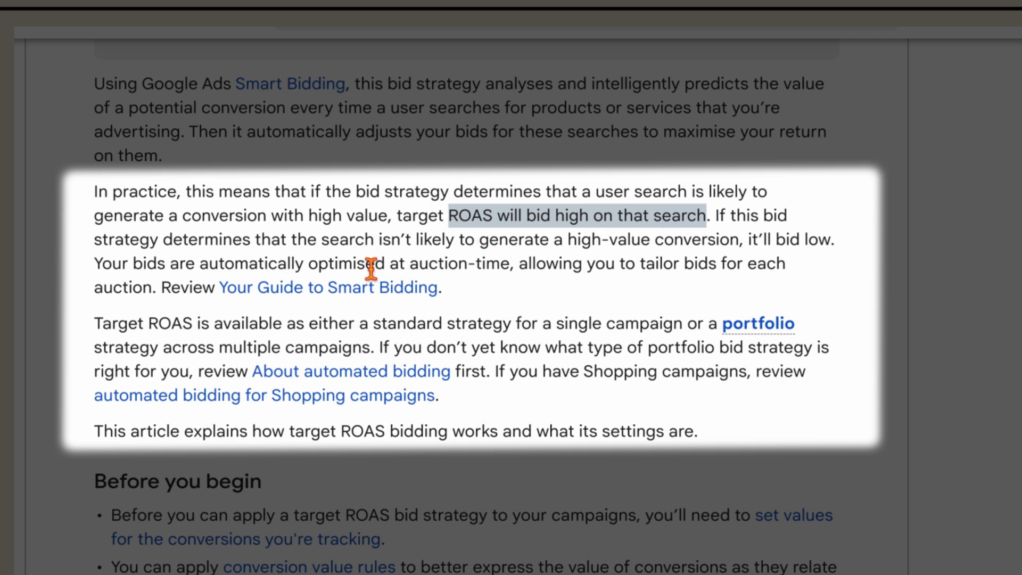
pyautogui.click(330, 250)
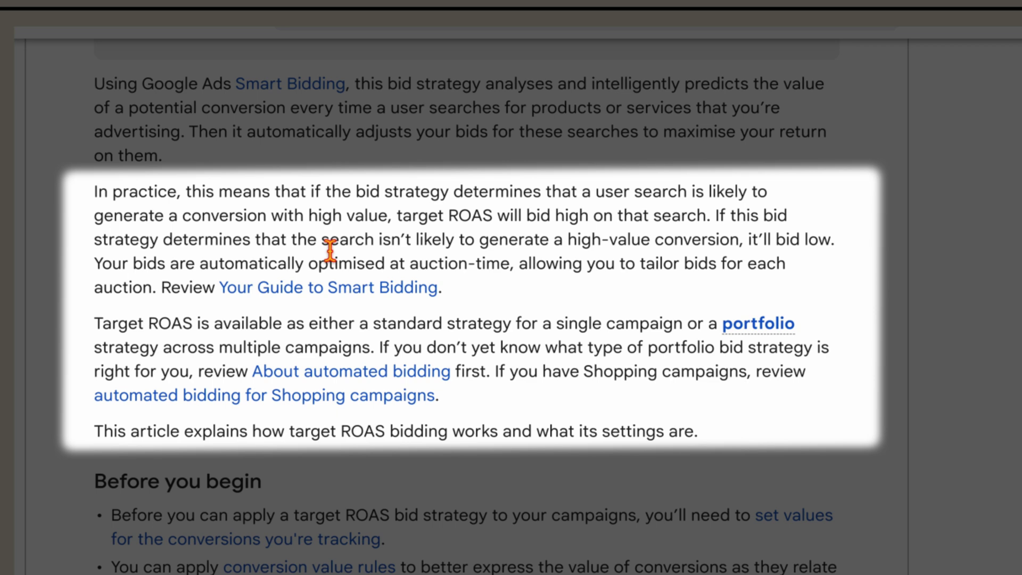
pyautogui.moveTo(488, 247); pyautogui.dragTo(832, 246)
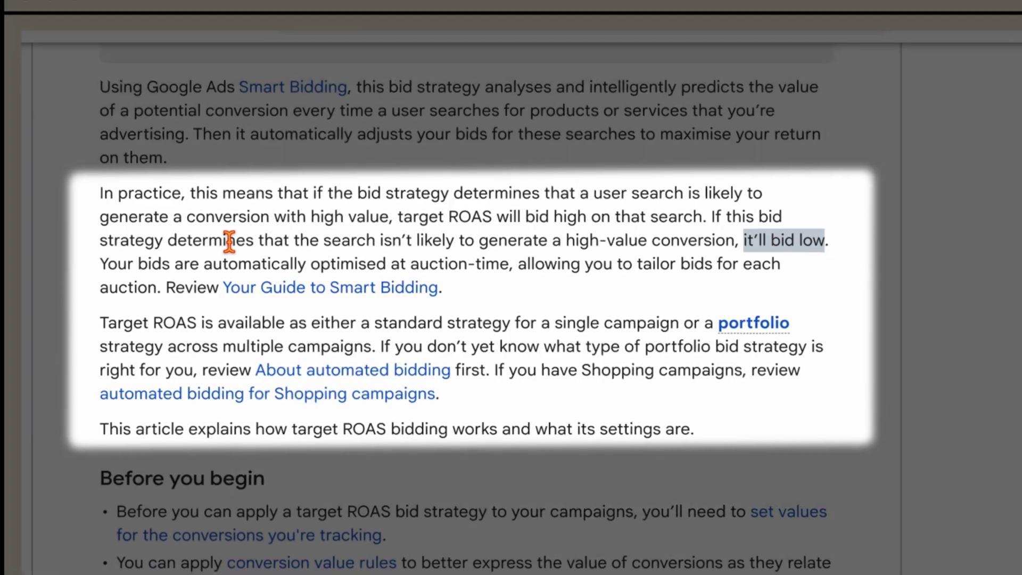
pyautogui.scroll(-1, 271, 248)
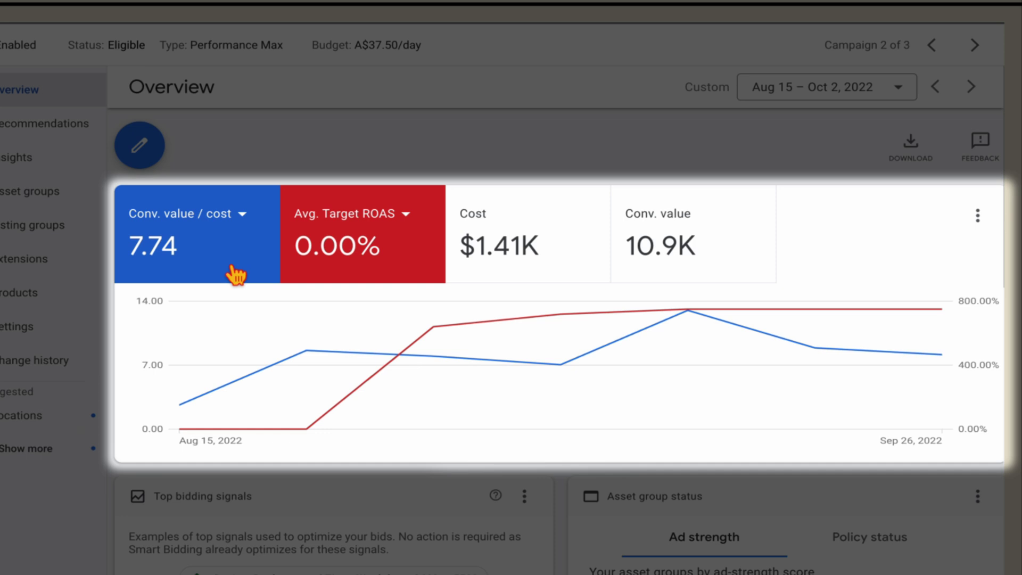
pyautogui.moveTo(275, 370)
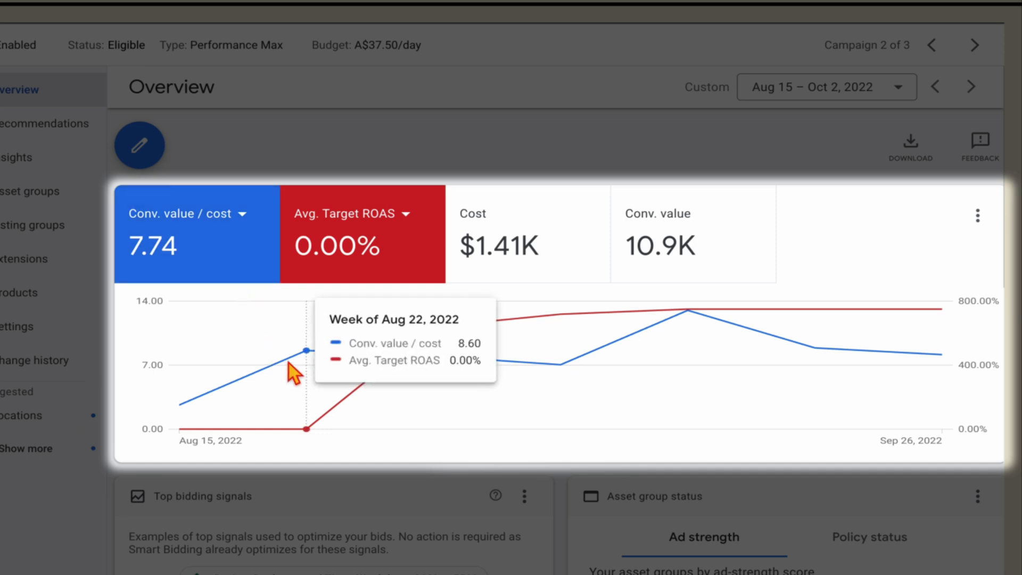
pyautogui.moveTo(411, 371)
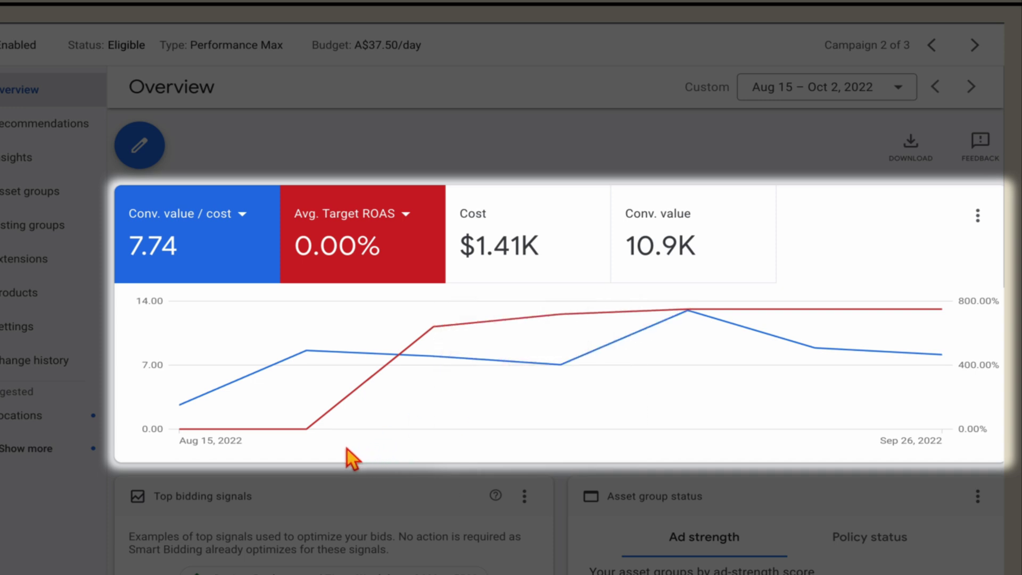
pyautogui.moveTo(470, 405)
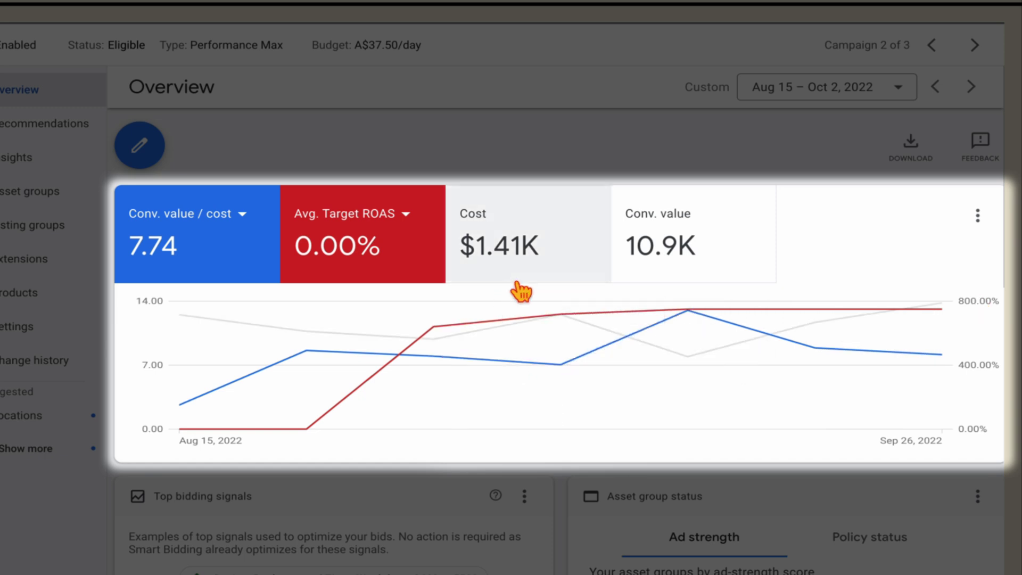
# - Swap the Cost scorecard for Cost / conv. ($7.54), then hide the Conv. value and Cost / conv. lines
pyautogui.click(659, 270)
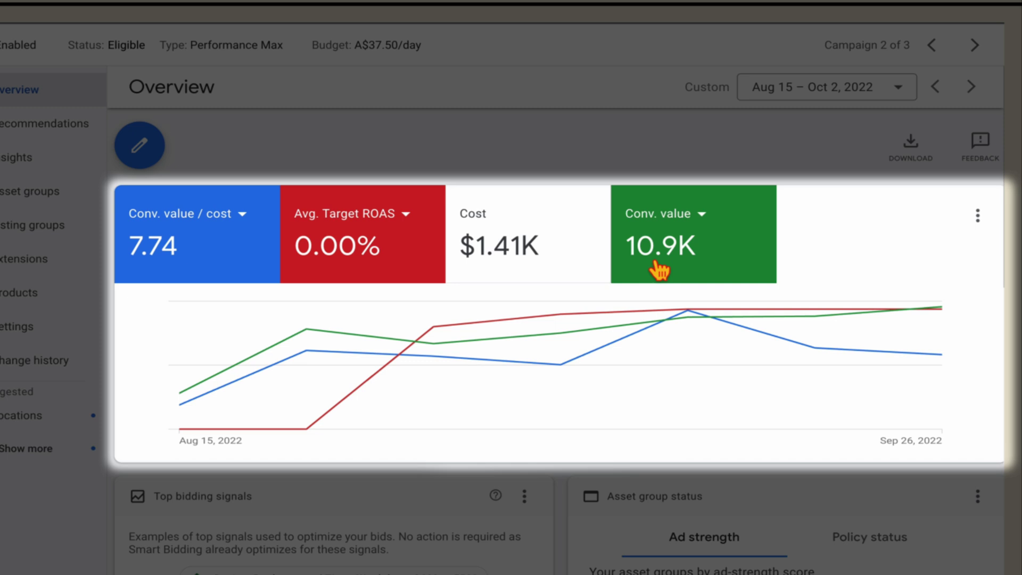
pyautogui.moveTo(803, 365)
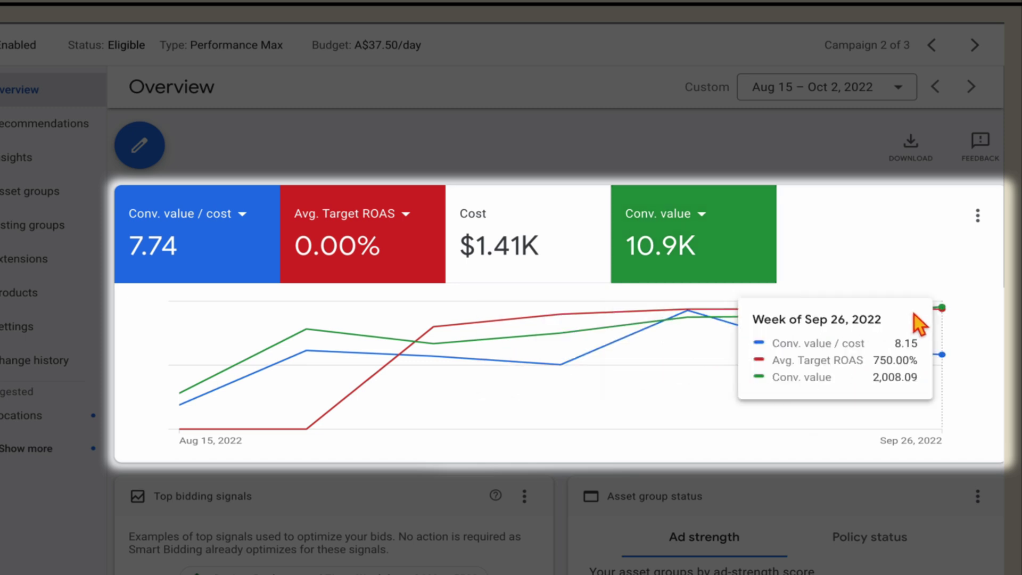
pyautogui.click(492, 224)
pyautogui.click(497, 216)
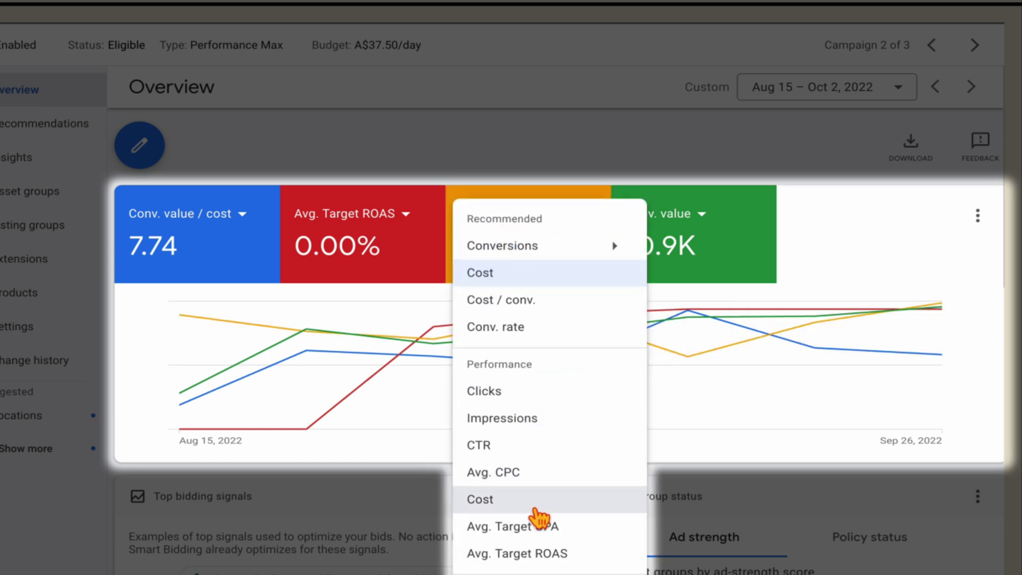
pyautogui.click(518, 299)
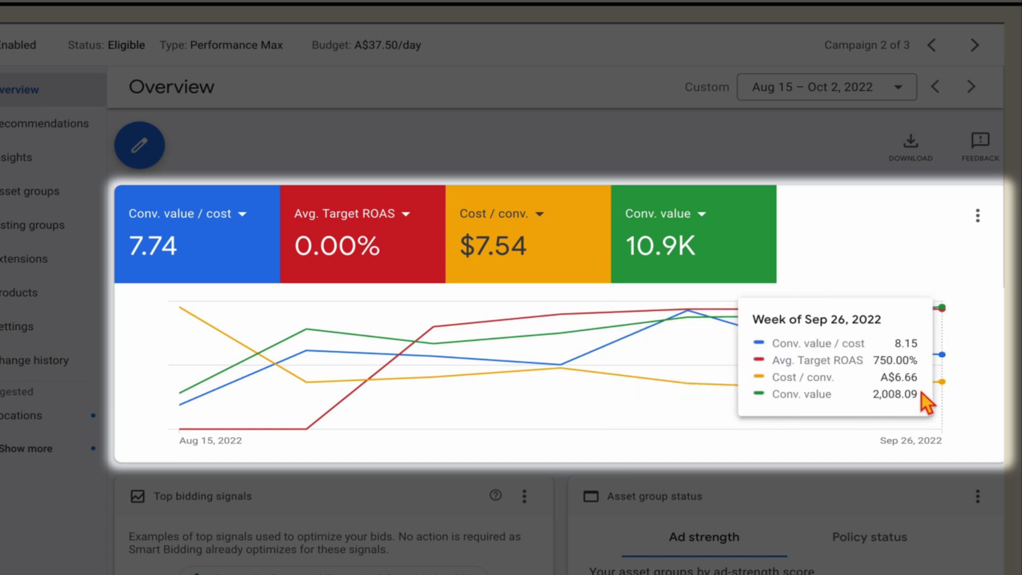
pyautogui.click(686, 256)
pyautogui.click(575, 274)
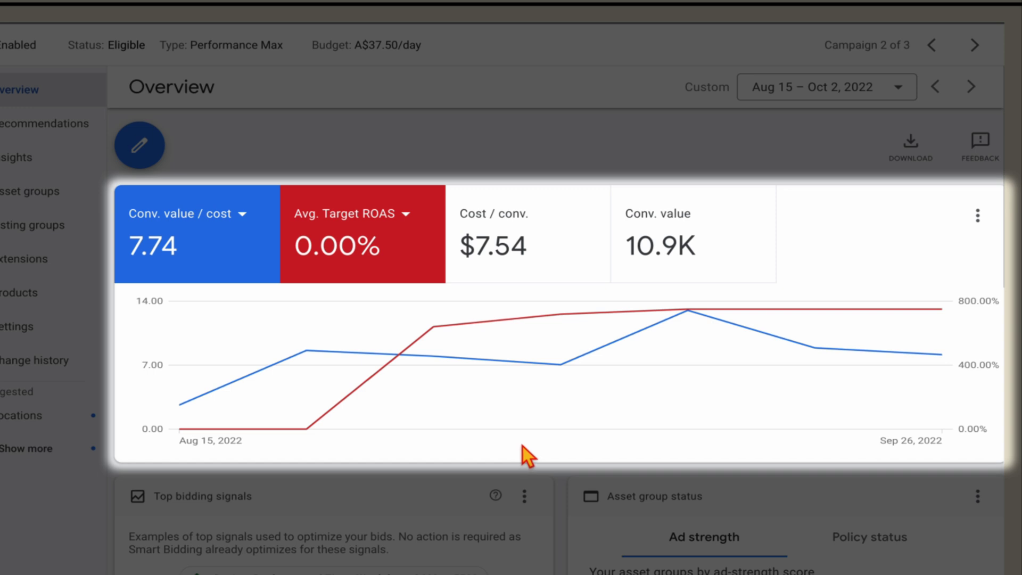
# - Add Cost / conv. as a yellow line and Conv. value as a green line
pyautogui.moveTo(714, 328)
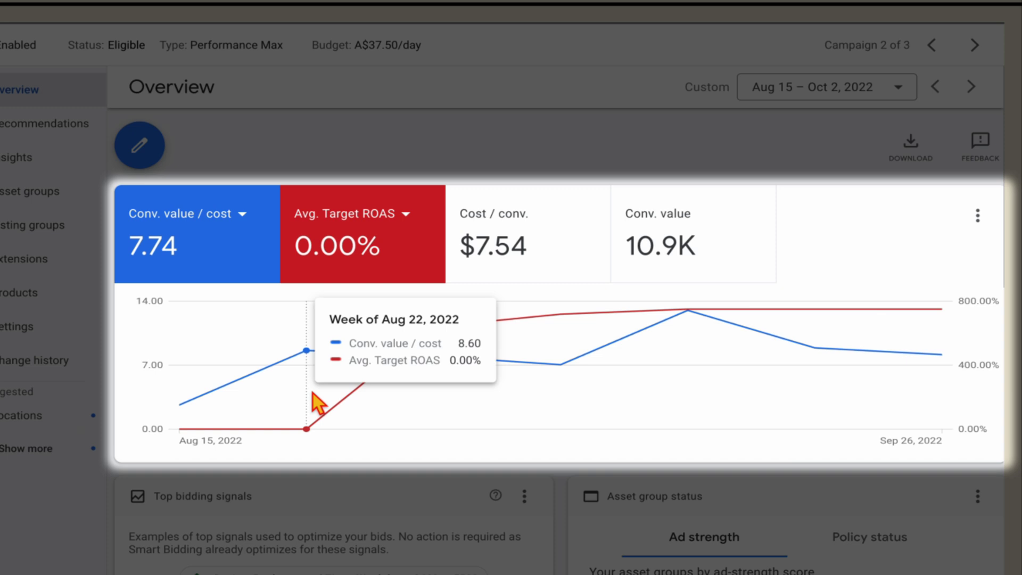
pyautogui.moveTo(293, 390)
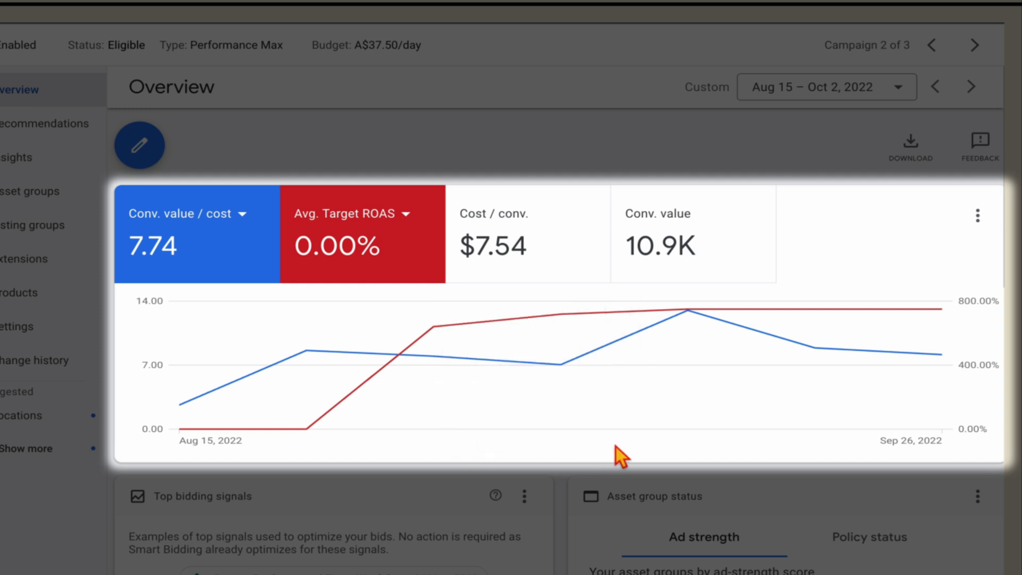
pyautogui.click(556, 277)
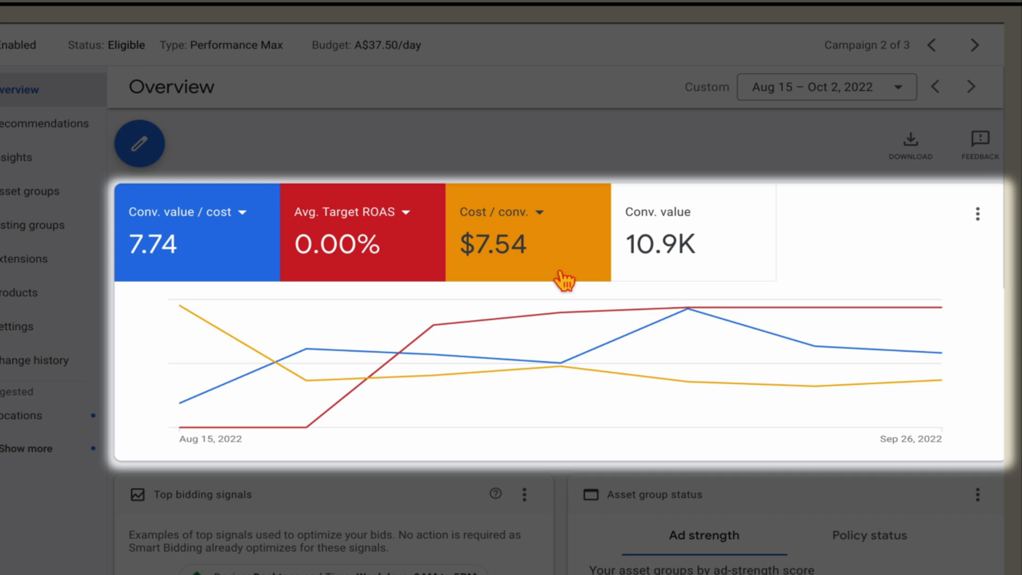
pyautogui.click(661, 256)
pyautogui.moveTo(501, 380)
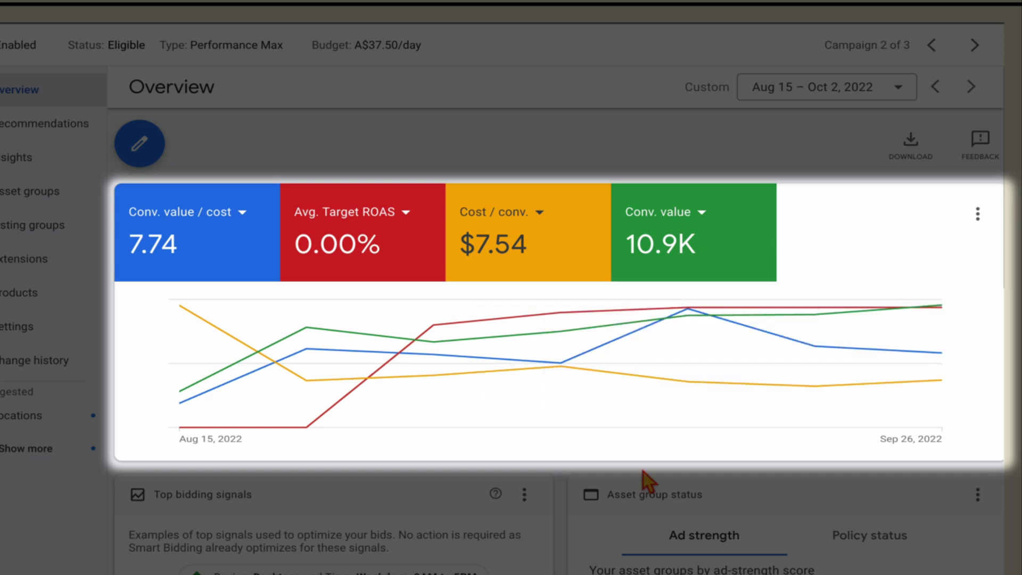
# - Switch the third scorecard back to Cost ($1.41K) and hide the Cost and Conv. value lines
pyautogui.click(538, 218)
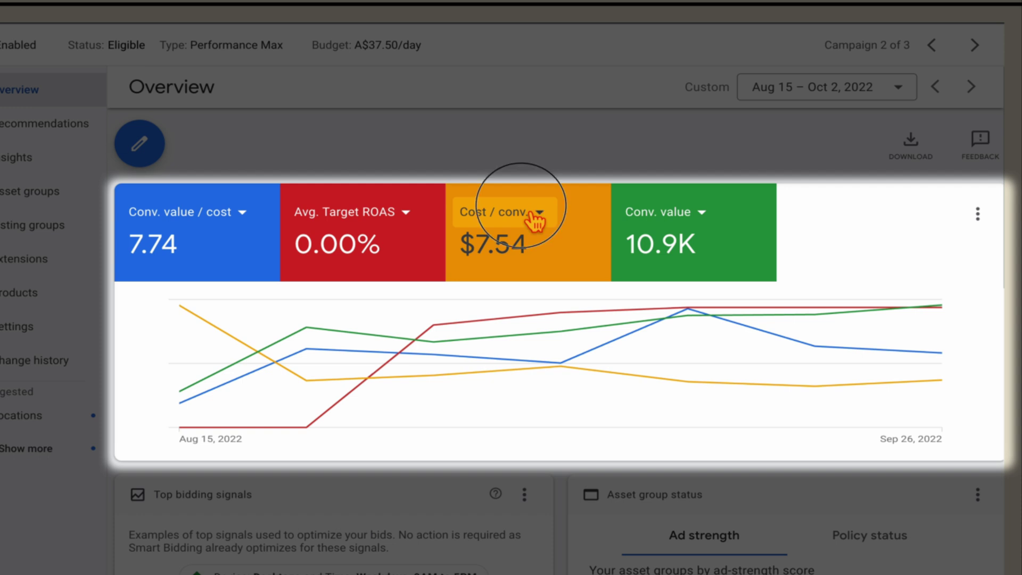
pyautogui.click(519, 272)
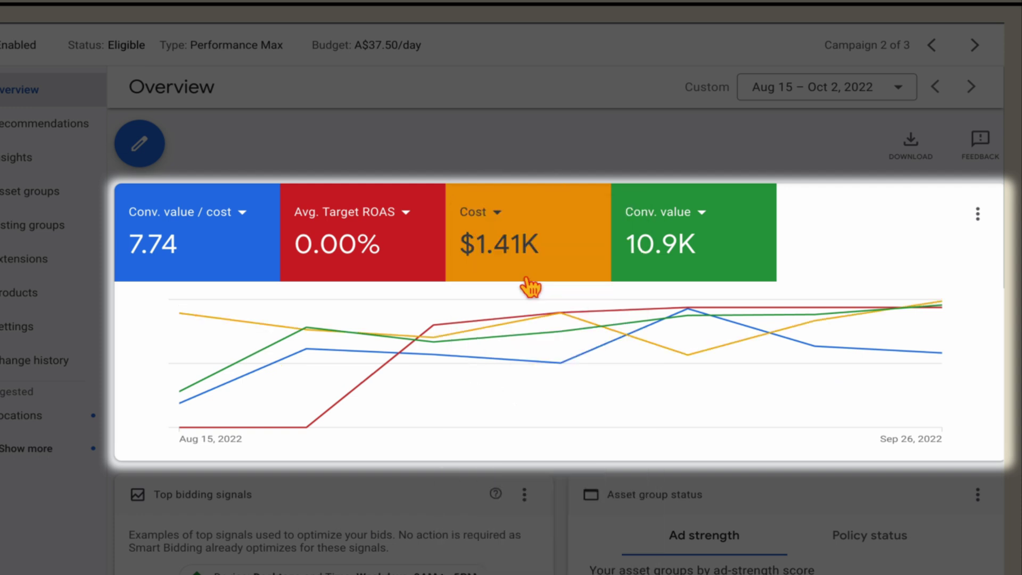
pyautogui.click(375, 274)
pyautogui.click(221, 264)
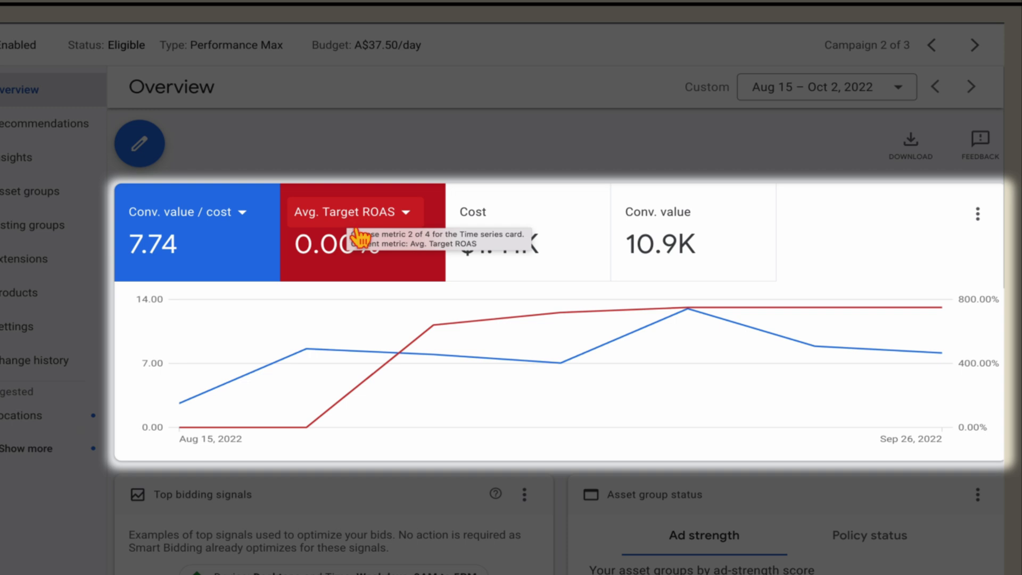
# - Switch the overview chart to daily data points, then back to weekly
pyautogui.click(978, 215)
pyautogui.click(953, 269)
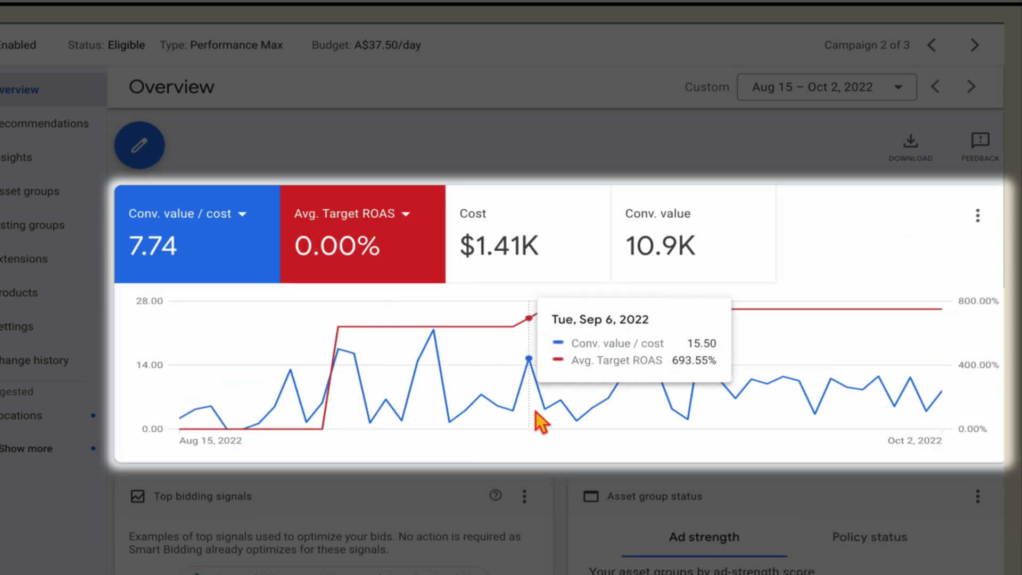
pyautogui.click(977, 215)
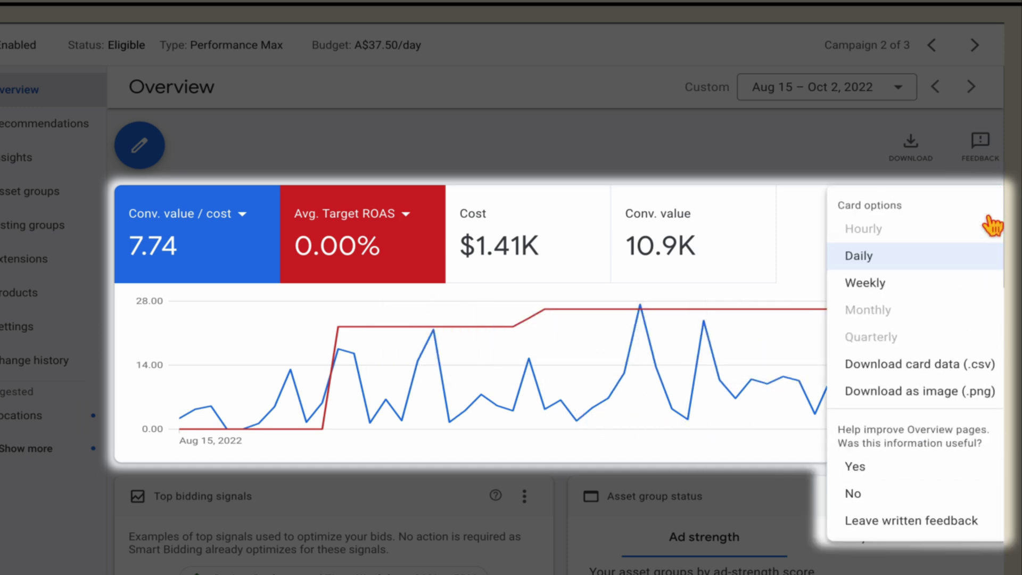
pyautogui.click(940, 290)
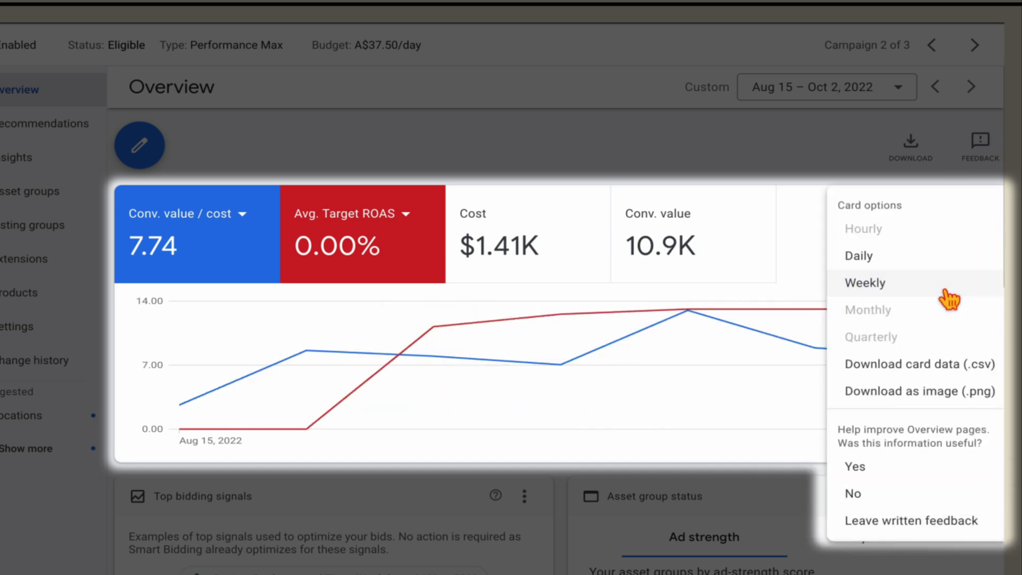
pyautogui.click(777, 154)
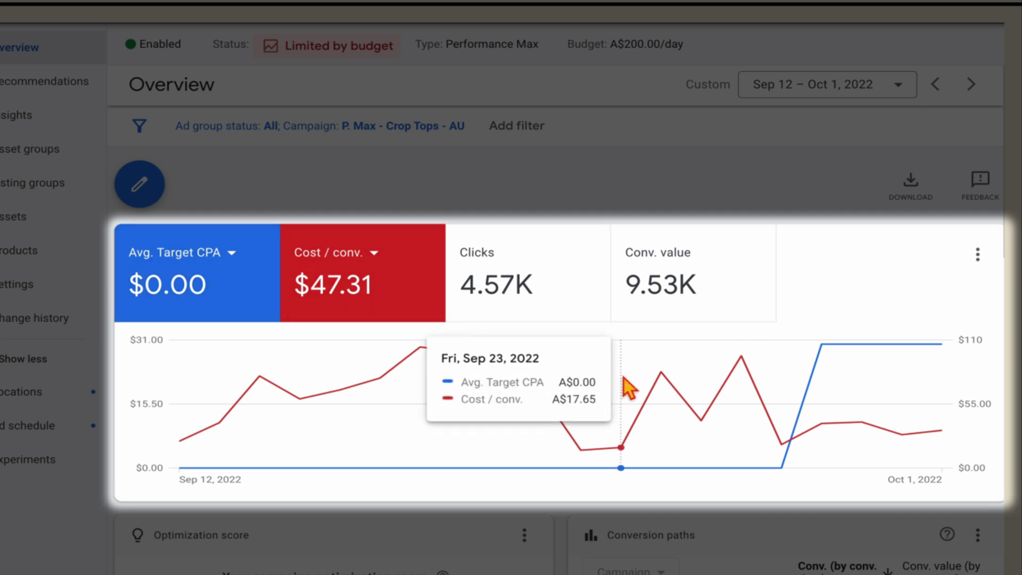
# - Add Clicks (4.57K) to the chart and drop Avg. Target CPA, leaving Conv. value unplotted
pyautogui.moveTo(827, 356)
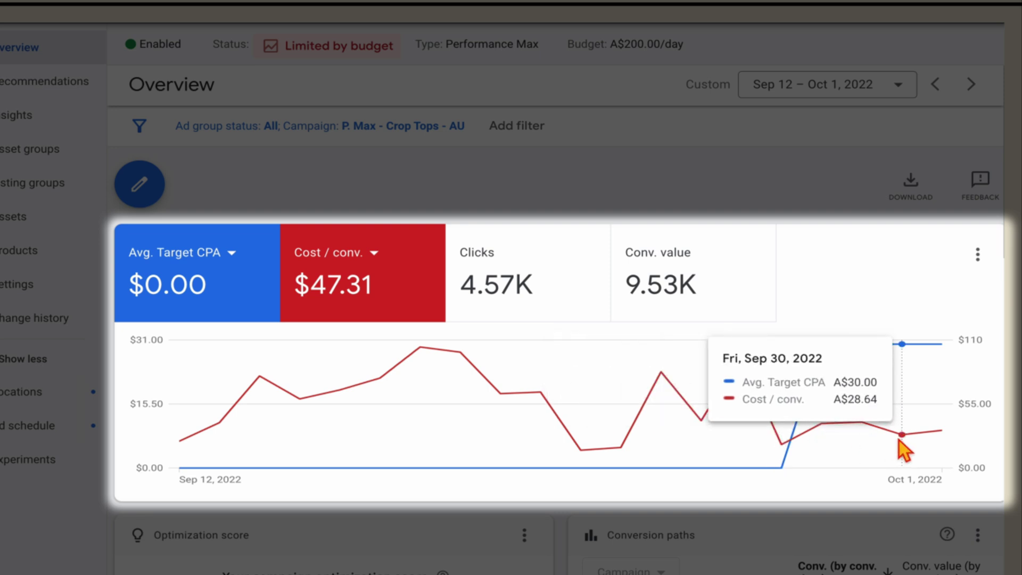
pyautogui.click(556, 285)
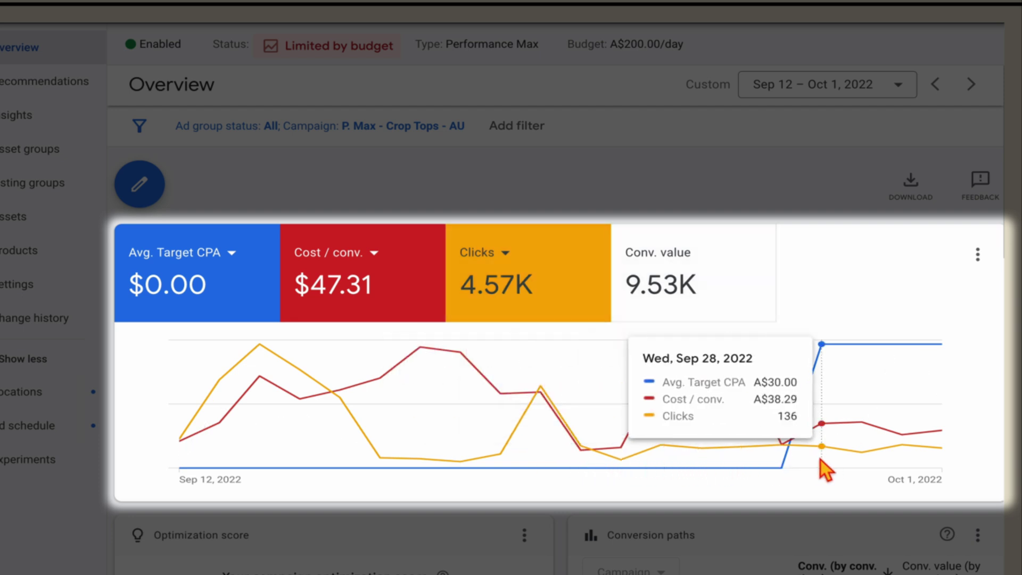
pyautogui.click(737, 309)
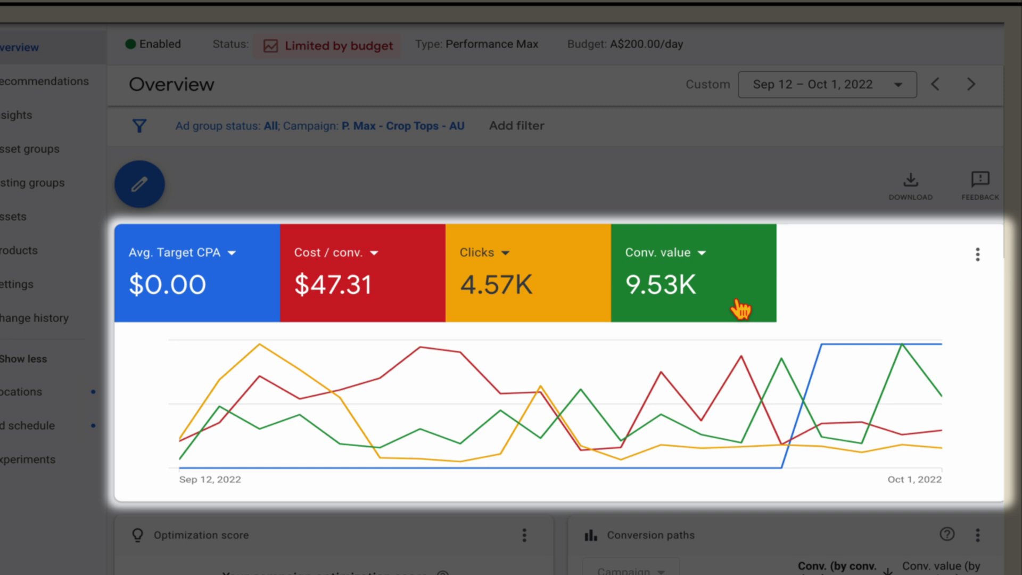
pyautogui.click(672, 293)
pyautogui.click(201, 304)
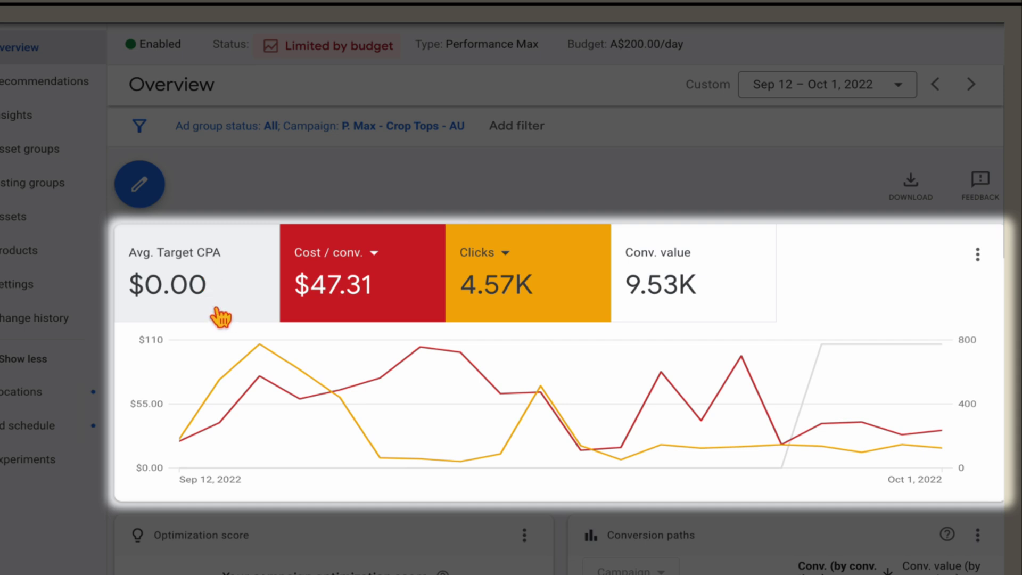
pyautogui.moveTo(299, 366)
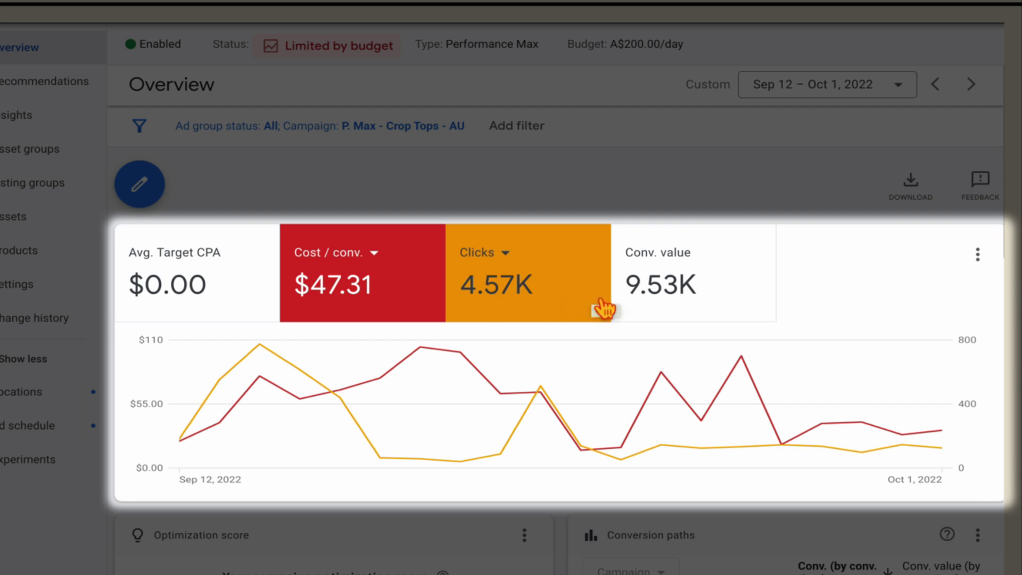
pyautogui.click(705, 283)
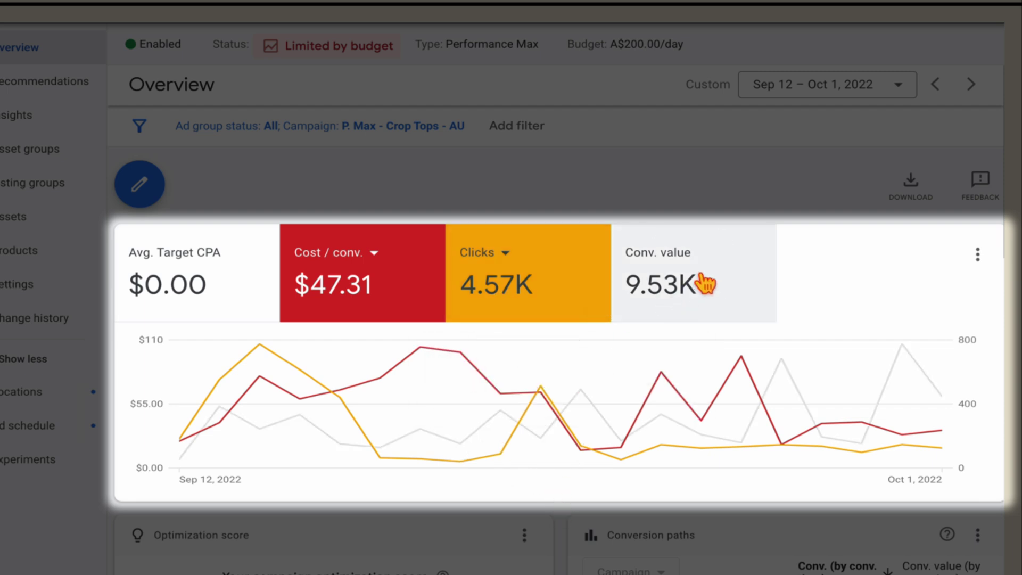
pyautogui.click(698, 306)
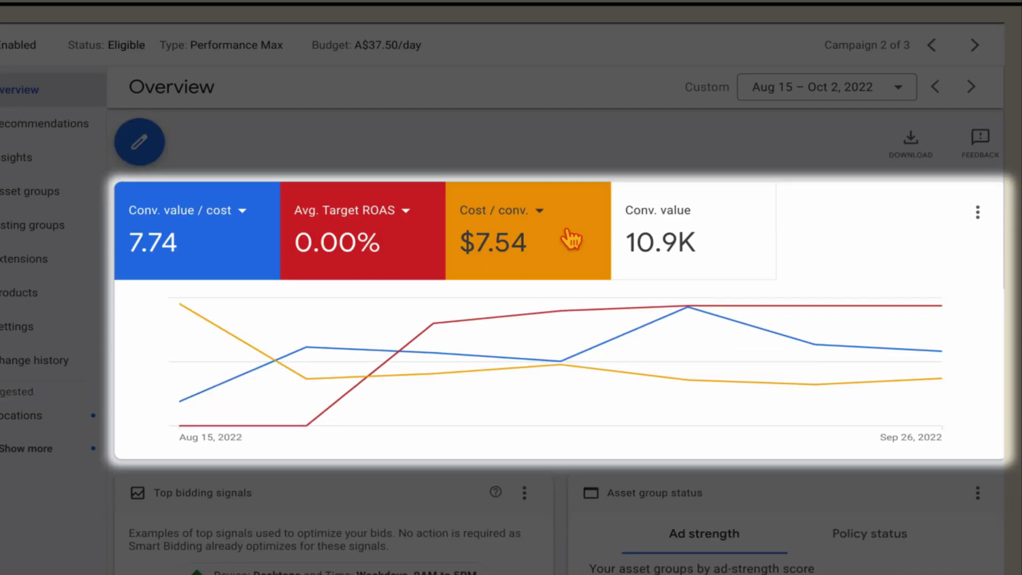
# - Plot Conv. value, hide the other lines, and swap the Cost scorecard for Clicks (2.26K)
pyautogui.click(657, 250)
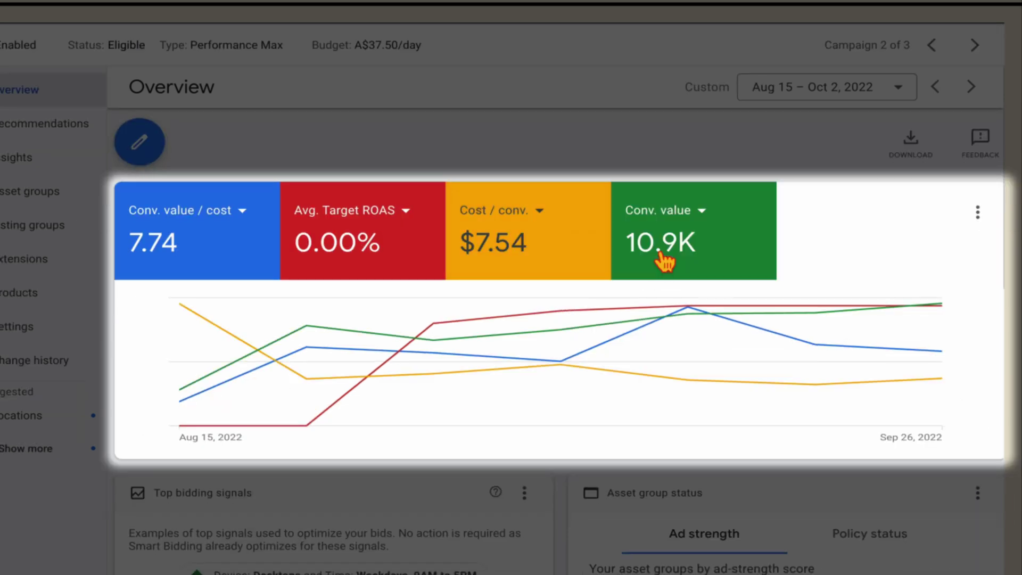
pyautogui.click(512, 271)
pyautogui.click(361, 262)
pyautogui.click(229, 259)
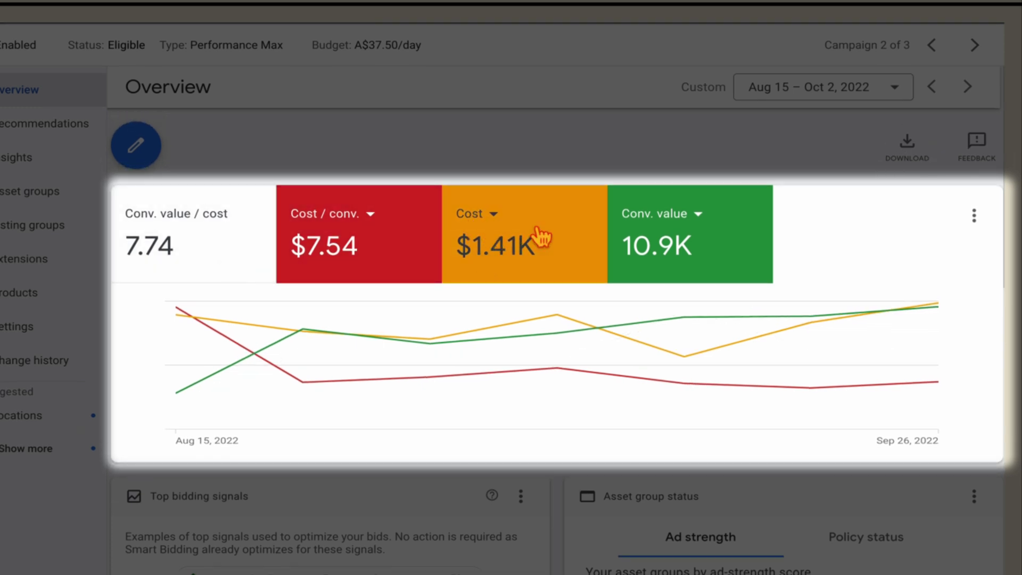
pyautogui.click(468, 210)
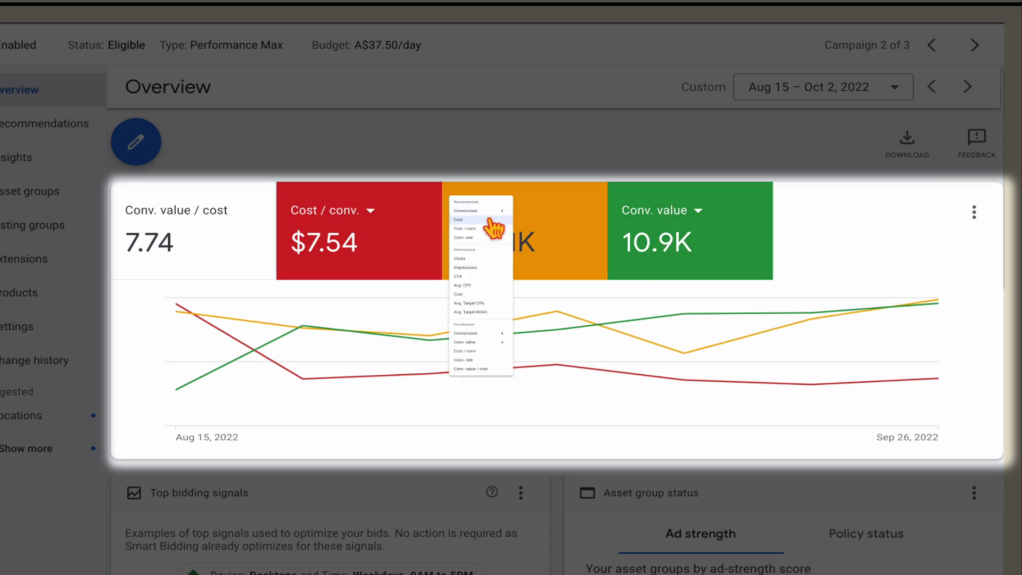
pyautogui.click(497, 387)
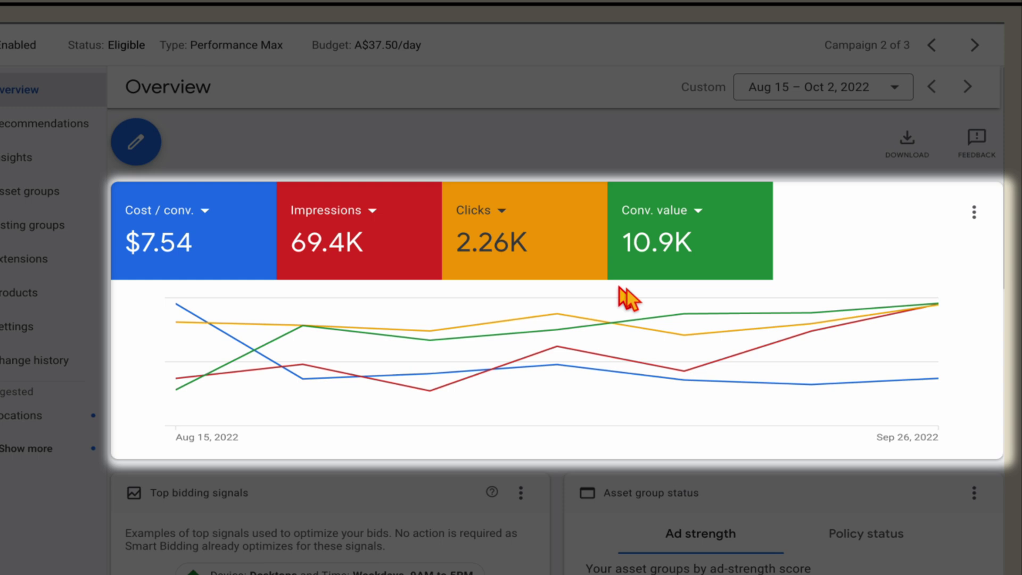
# - Toggle chart lines to compare Impressions with Clicks, then Cost / conv. with Conv. value
pyautogui.click(434, 272)
pyautogui.click(699, 264)
pyautogui.click(223, 271)
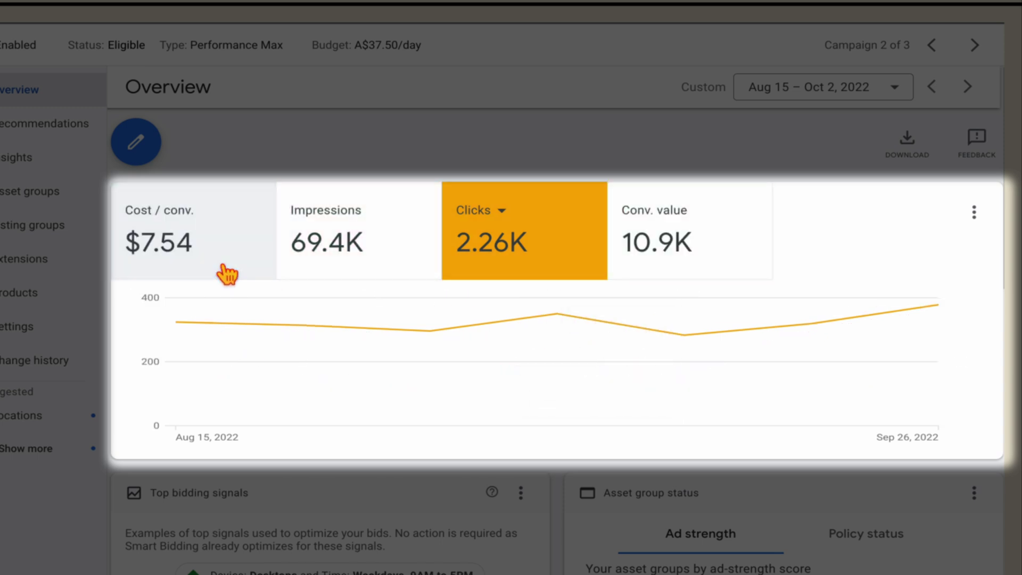
pyautogui.click(393, 266)
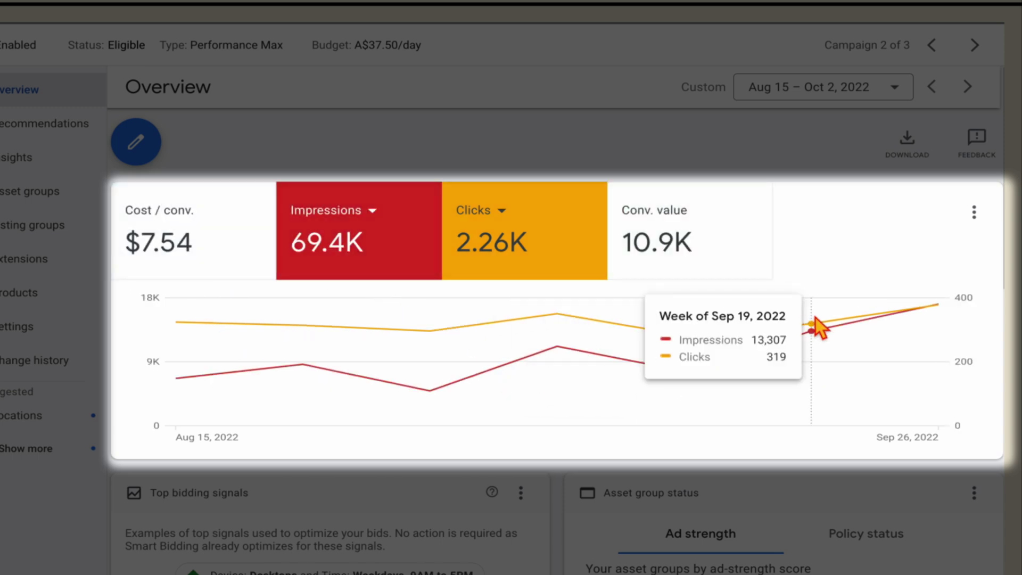
pyautogui.click(730, 257)
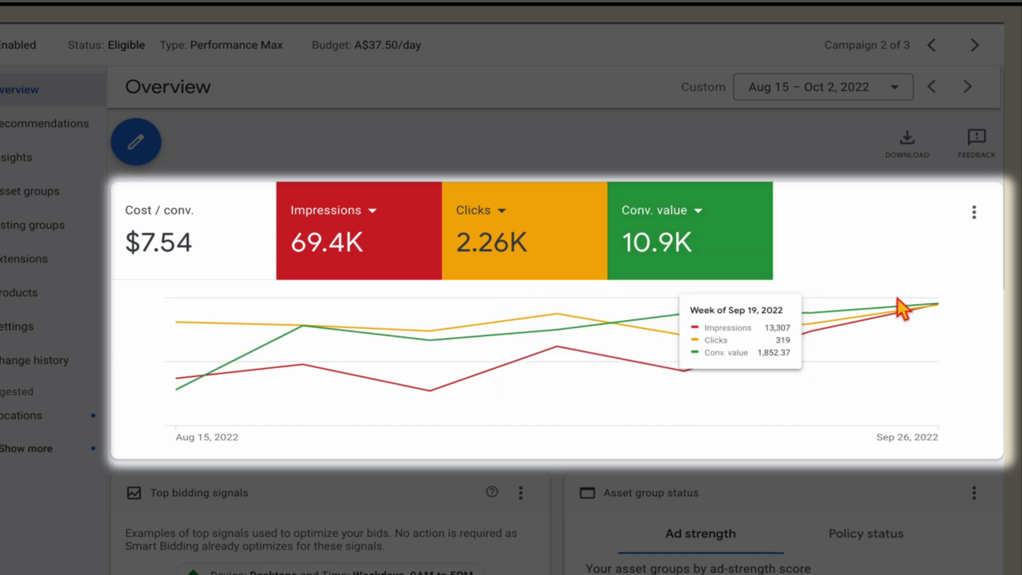
pyautogui.click(527, 273)
pyautogui.click(355, 257)
pyautogui.click(212, 269)
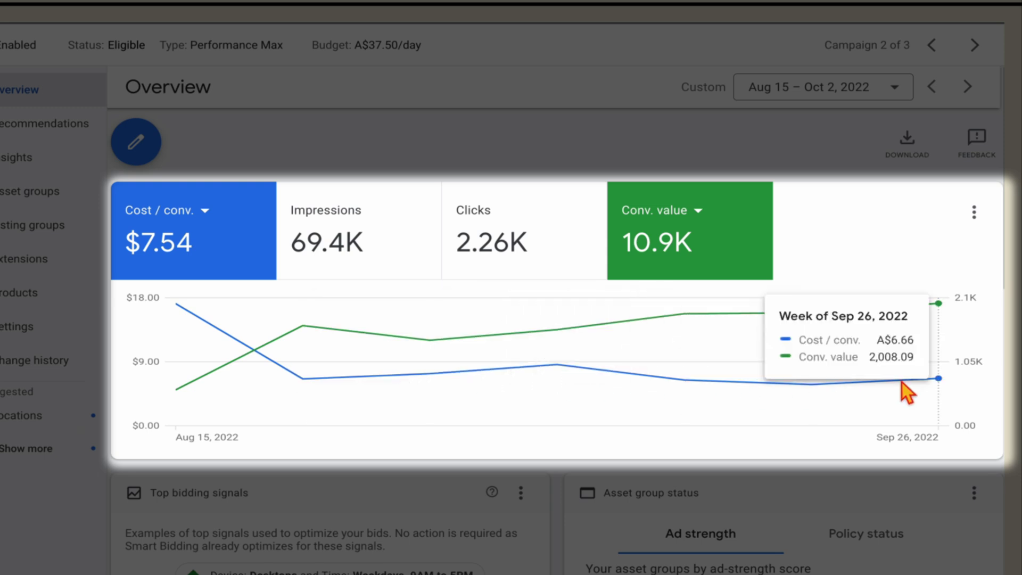
# - Replace the Impressions scorecard with Avg. Target ROAS
pyautogui.click(338, 233)
pyautogui.click(331, 222)
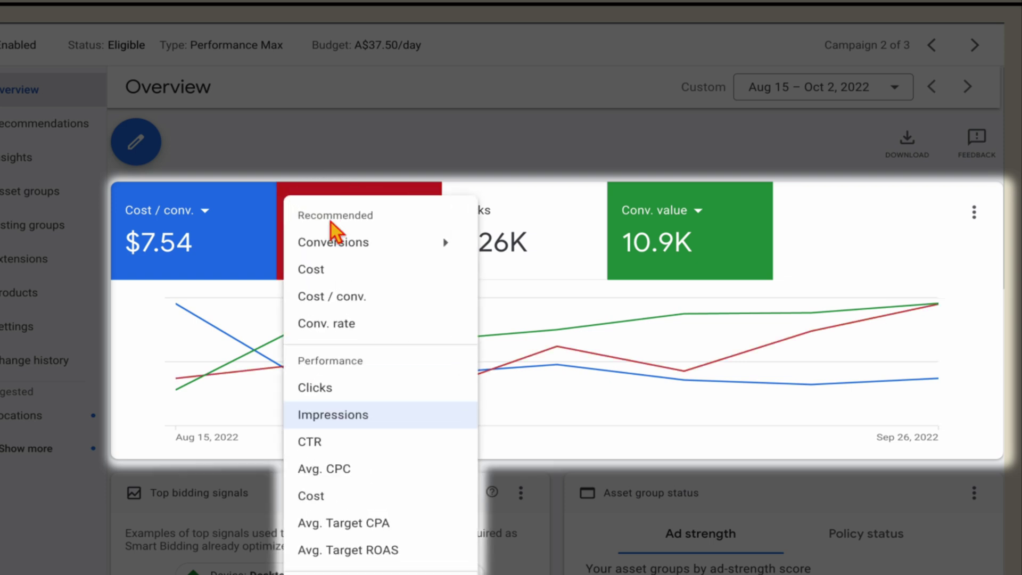
pyautogui.scroll(-1, 365, 500)
pyautogui.click(360, 526)
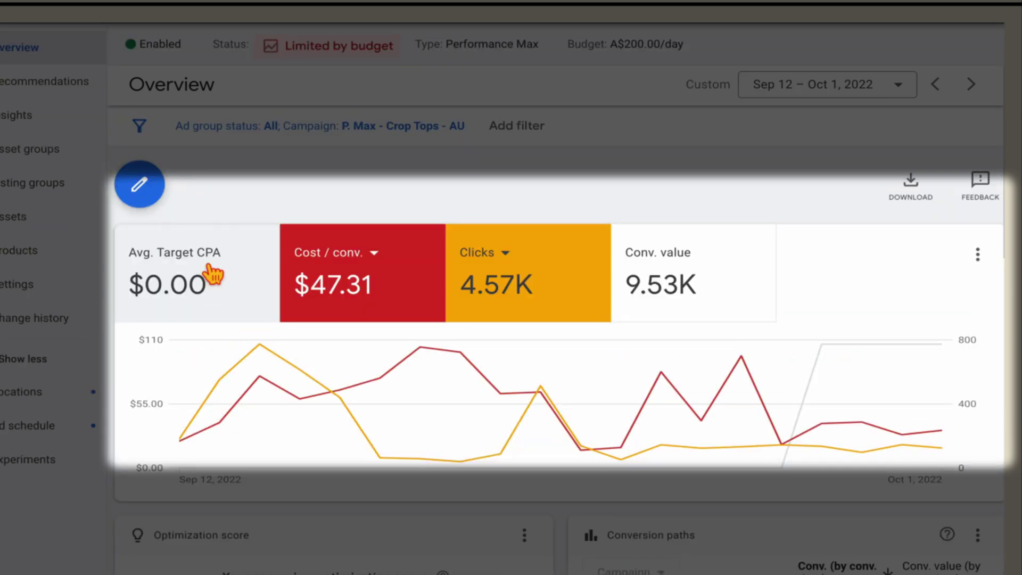